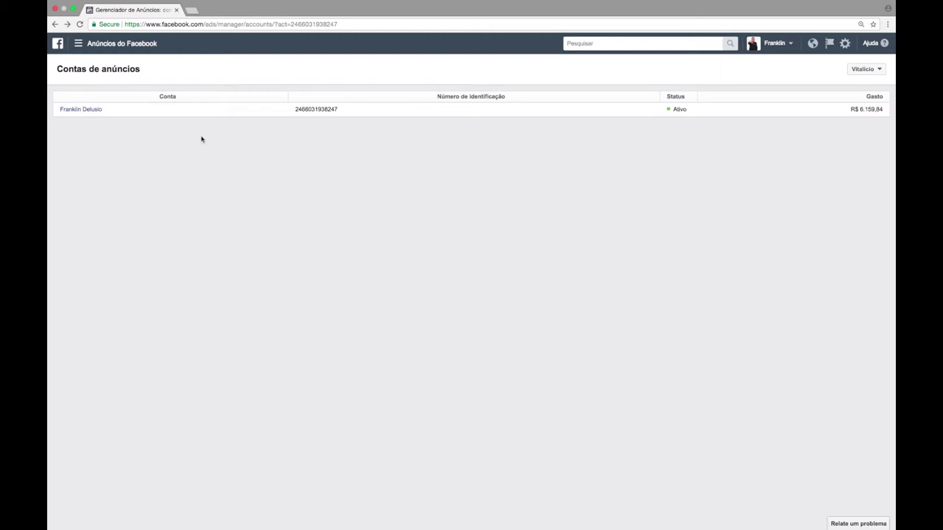
# Step: Open the ad account's Públicos list and examine the existing Lançamento plaza fraga maia custom and lookalike audiences
pyautogui.click(78, 45)
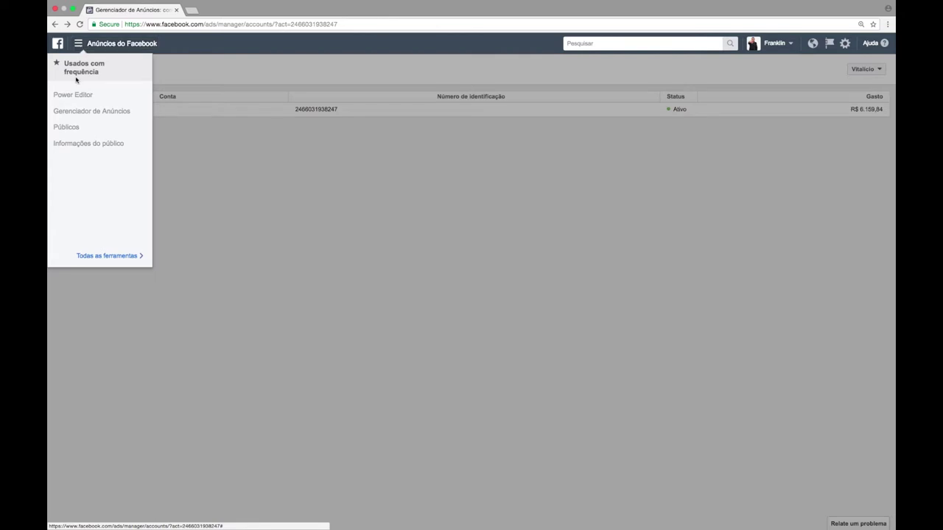
pyautogui.click(71, 133)
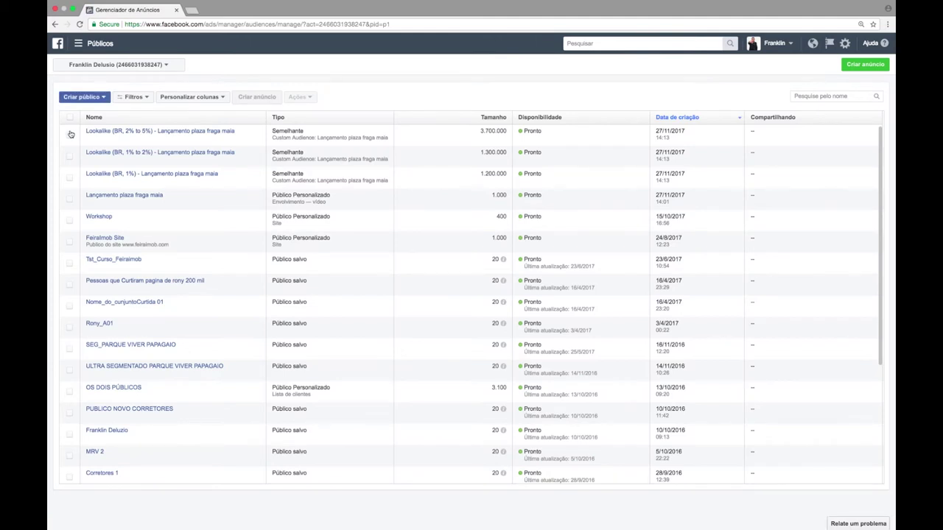
pyautogui.moveTo(107, 138)
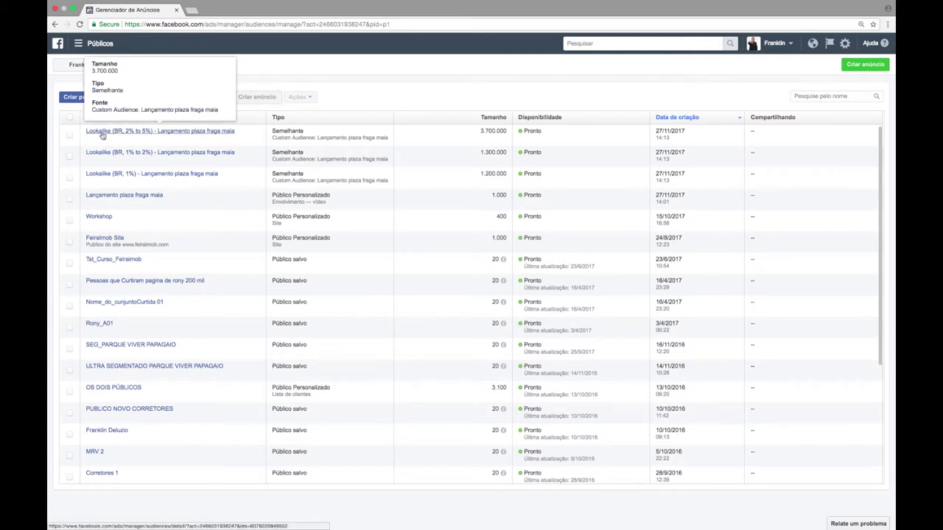
pyautogui.moveTo(114, 179)
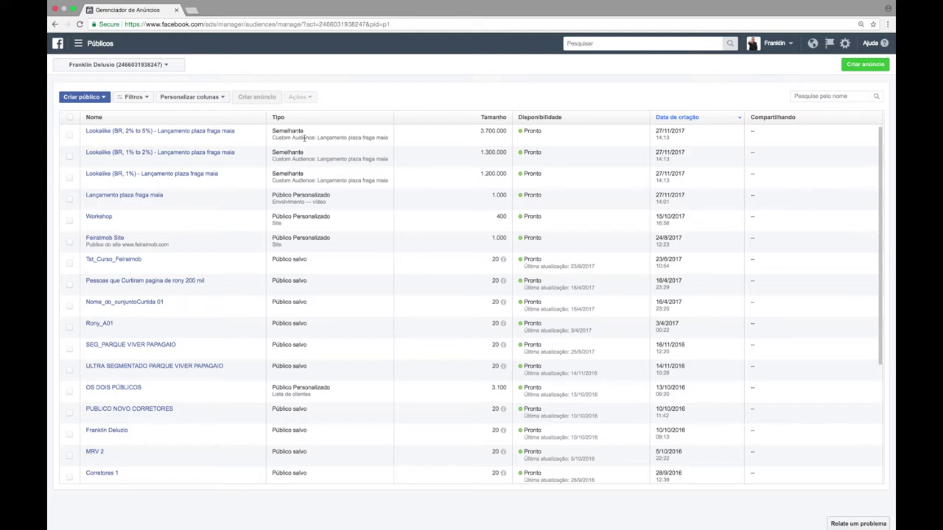
pyautogui.moveTo(180, 136)
pyautogui.moveTo(157, 201)
pyautogui.moveTo(190, 177)
# Step: Start a custom audience based on video engagement, targeting people who have watched 75% of the video
pyautogui.click(70, 100)
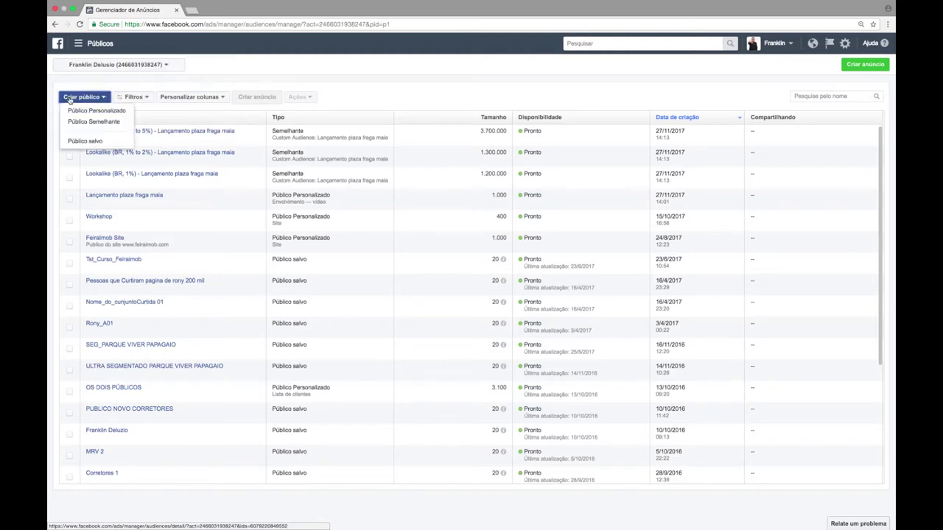
pyautogui.click(115, 112)
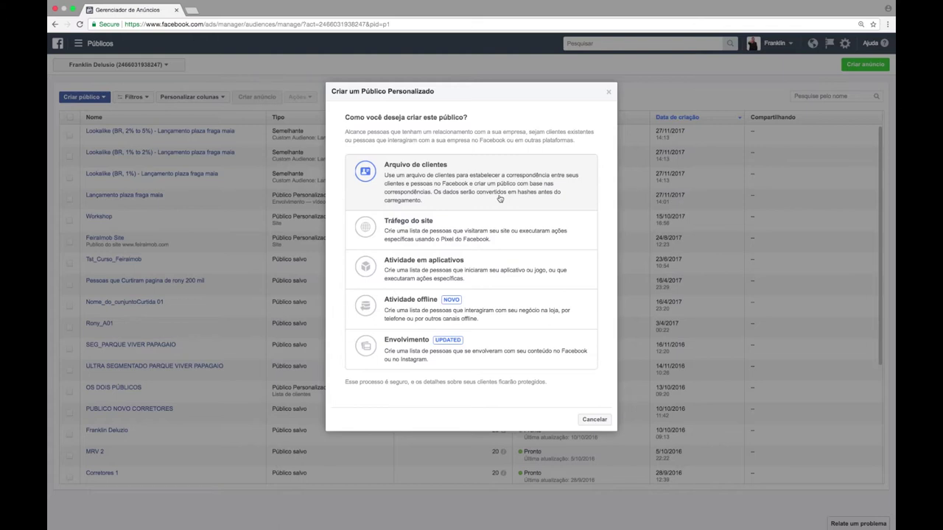
pyautogui.click(451, 349)
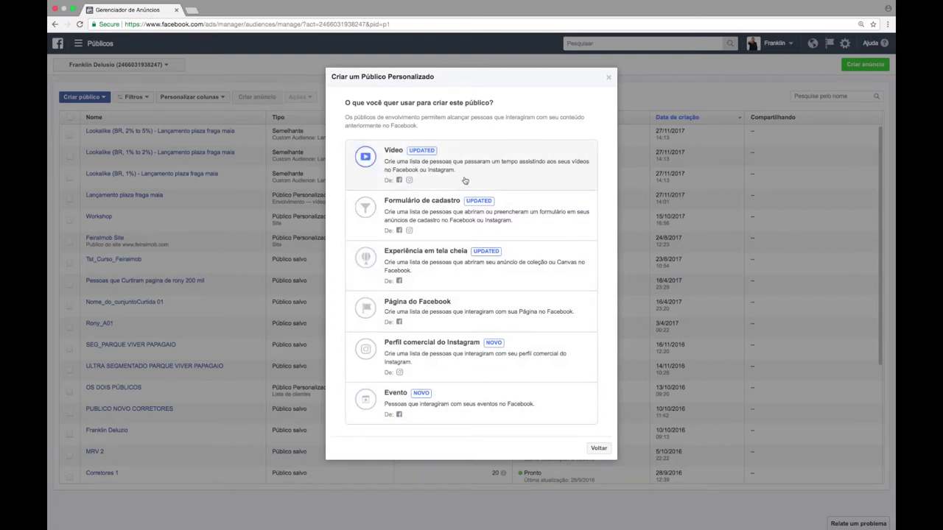
pyautogui.click(493, 171)
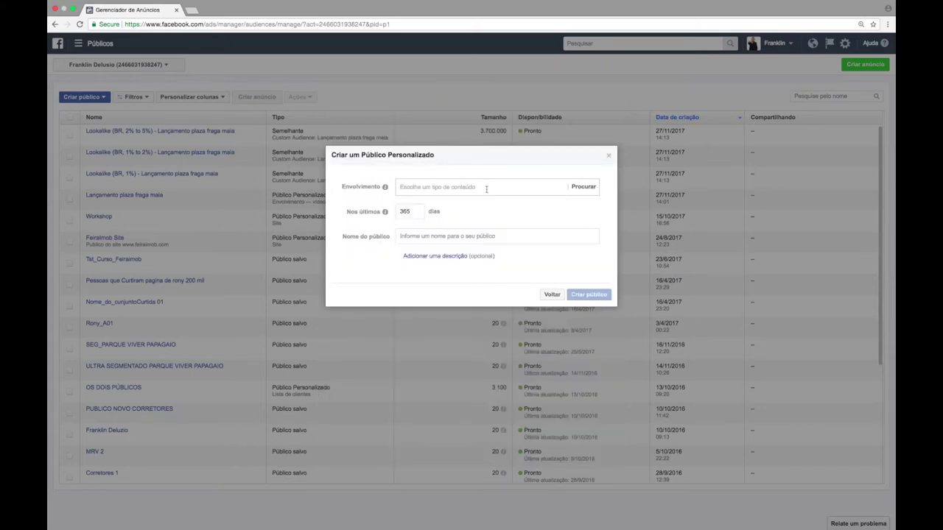
pyautogui.click(486, 189)
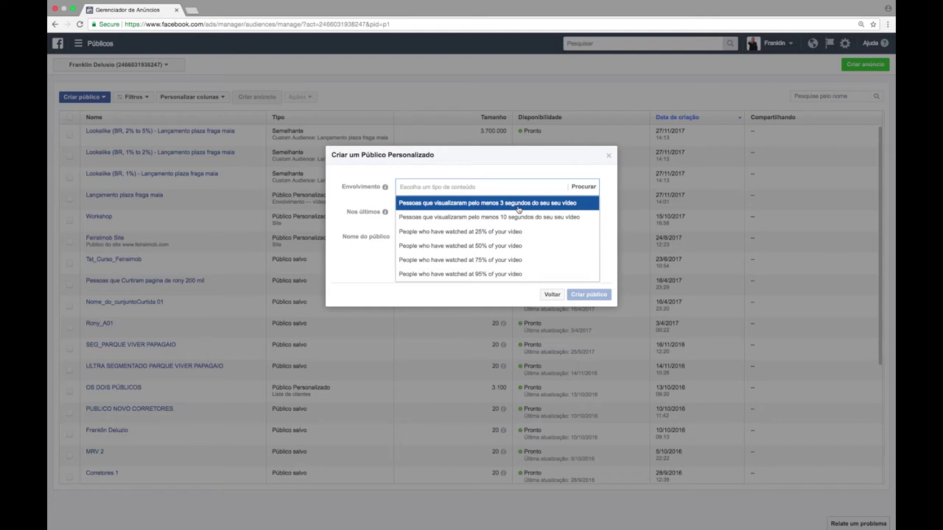
pyautogui.click(520, 260)
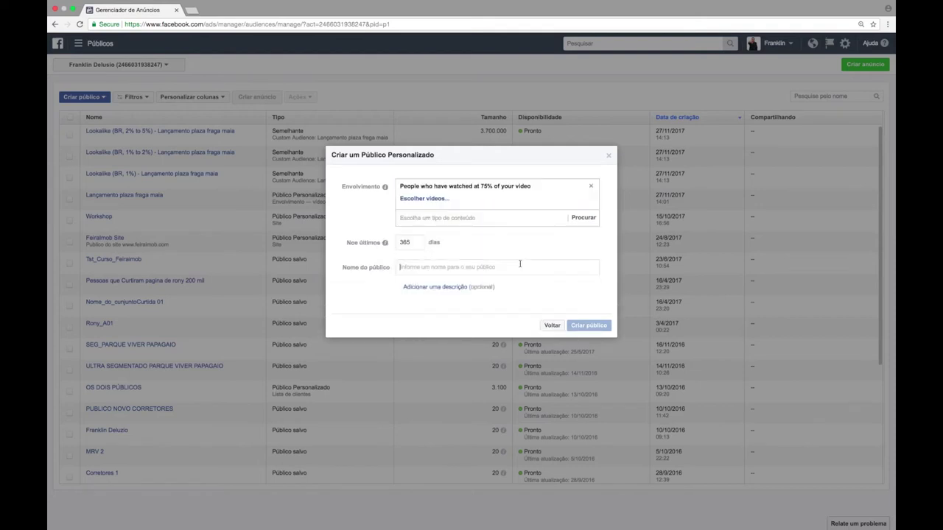
# Step: Choose the Feira Imob page's video "Você sabe onde é esta Avenida??" from 2 October 2017 as the audience source
pyautogui.click(445, 199)
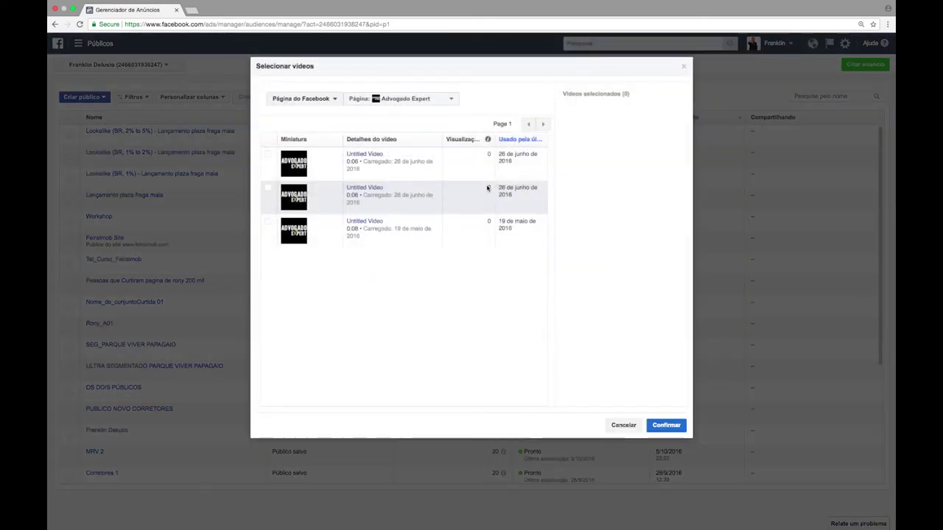
pyautogui.click(448, 99)
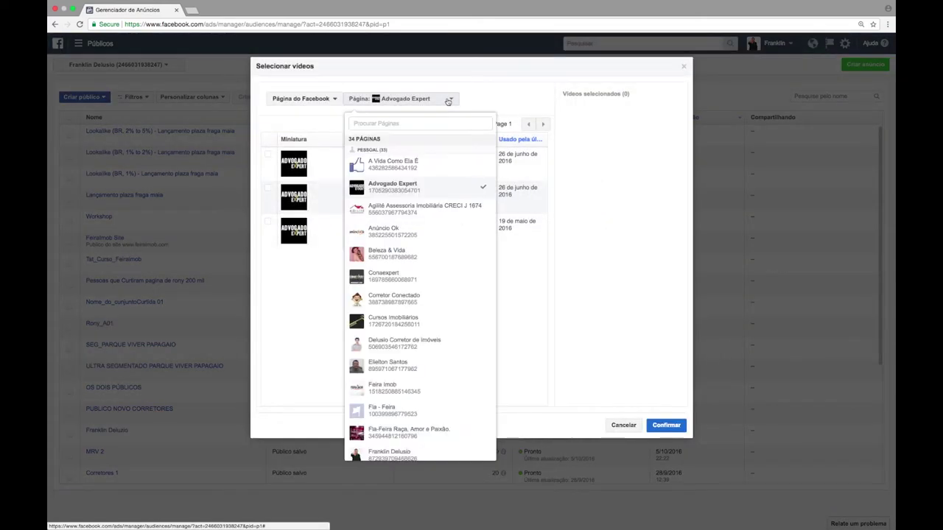
pyautogui.scroll(-3, 456, 308)
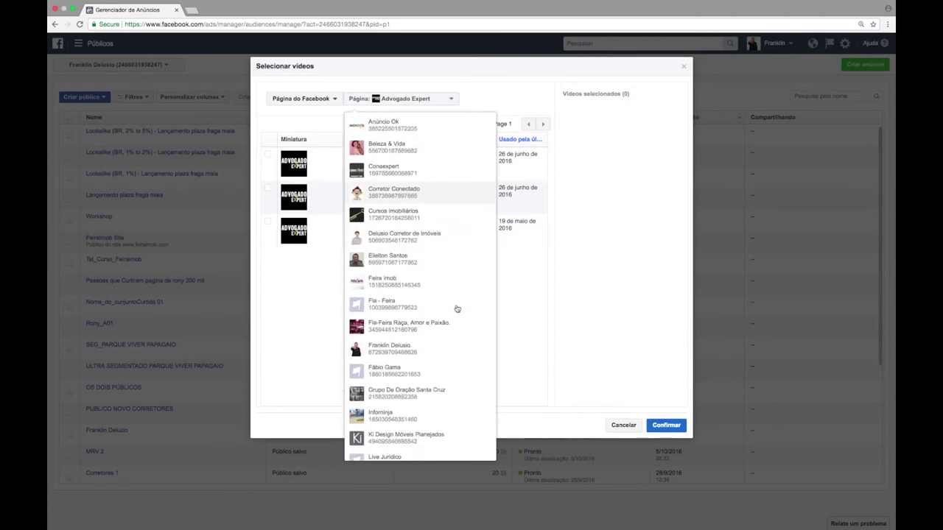
pyautogui.scroll(-5, 457, 309)
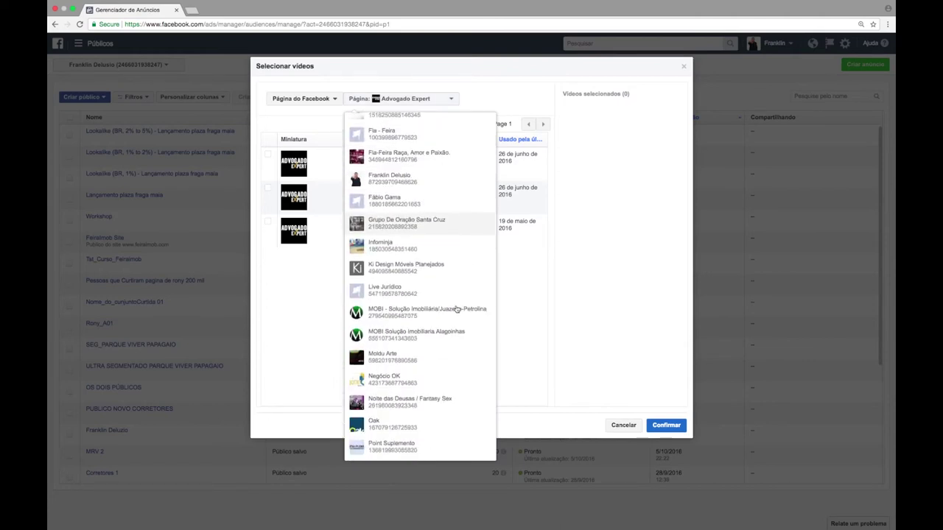
pyautogui.scroll(-5, 457, 309)
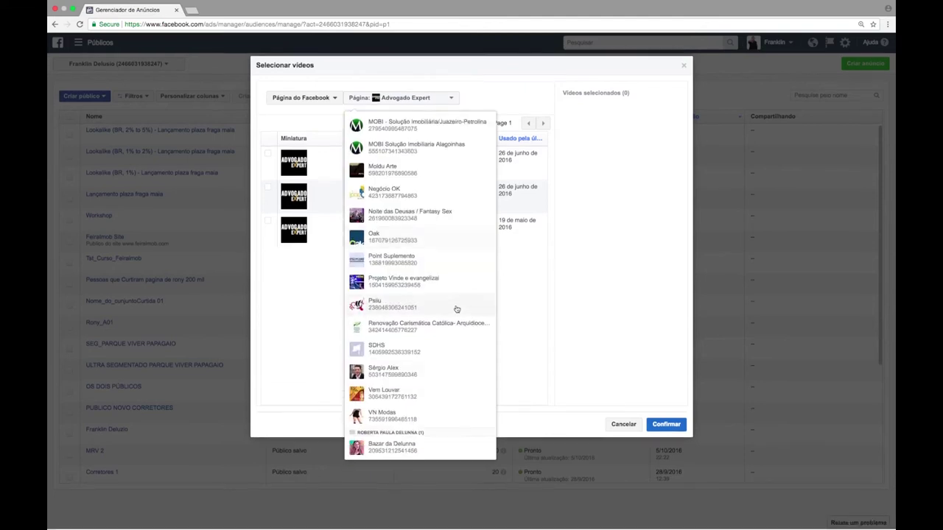
pyautogui.scroll(8, 457, 309)
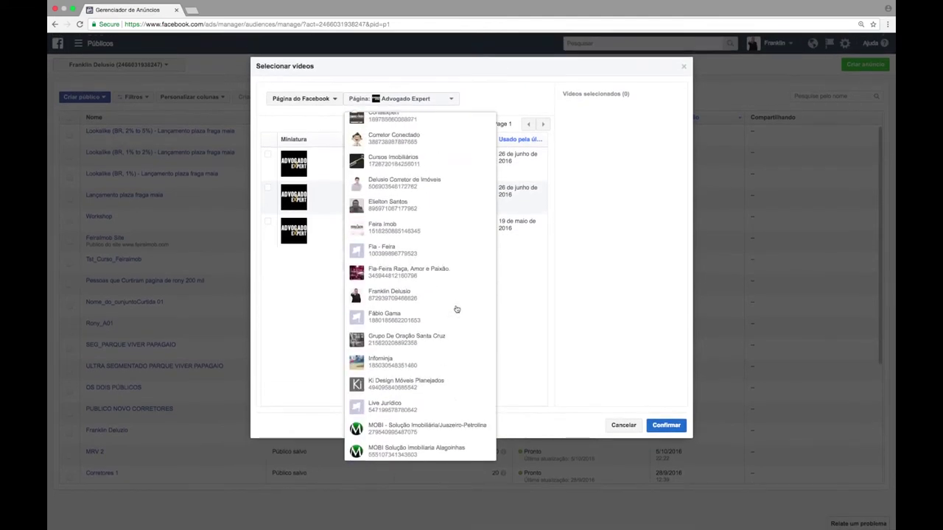
pyautogui.click(392, 229)
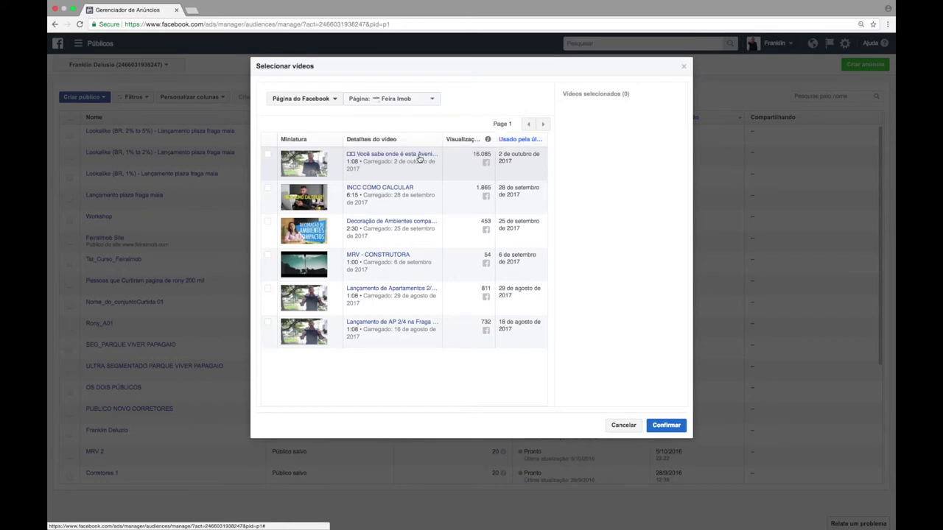
pyautogui.click(268, 157)
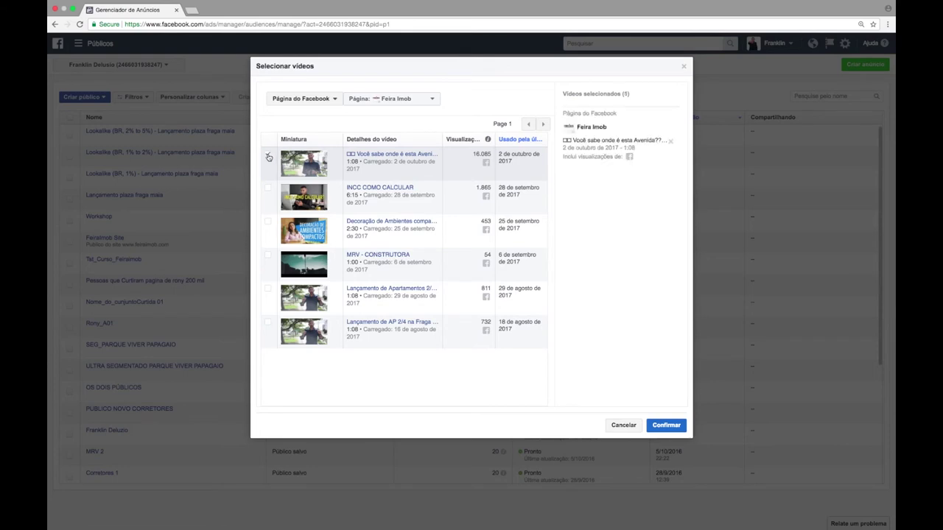
pyautogui.click(666, 426)
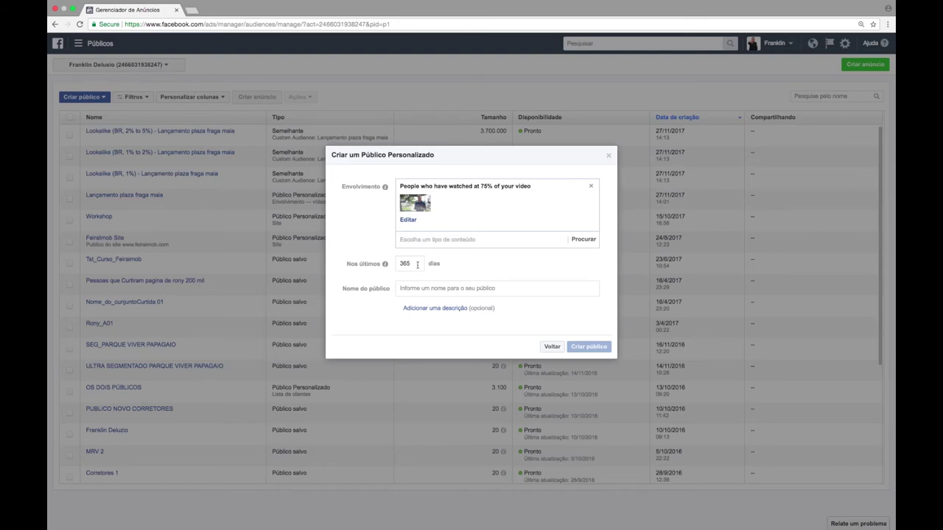
# Step: Name the audience "Plaza Fraga Maia T-", describe it as "Publico de teste" and create it
pyautogui.click(425, 288)
pyautogui.write('Pla')
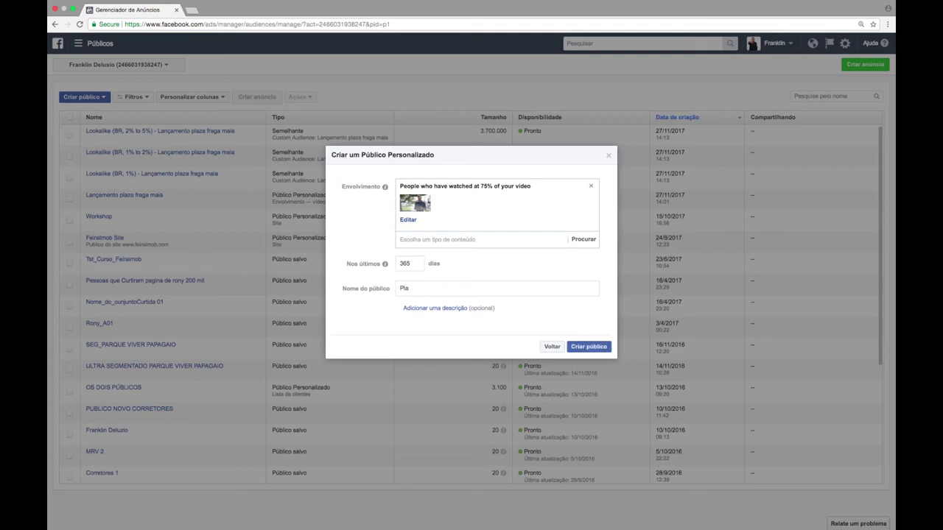
pyautogui.write('za Fragam')
pyautogui.press('BackSpace')
pyautogui.press('BackSpace')
pyautogui.write('ga Maia T-')
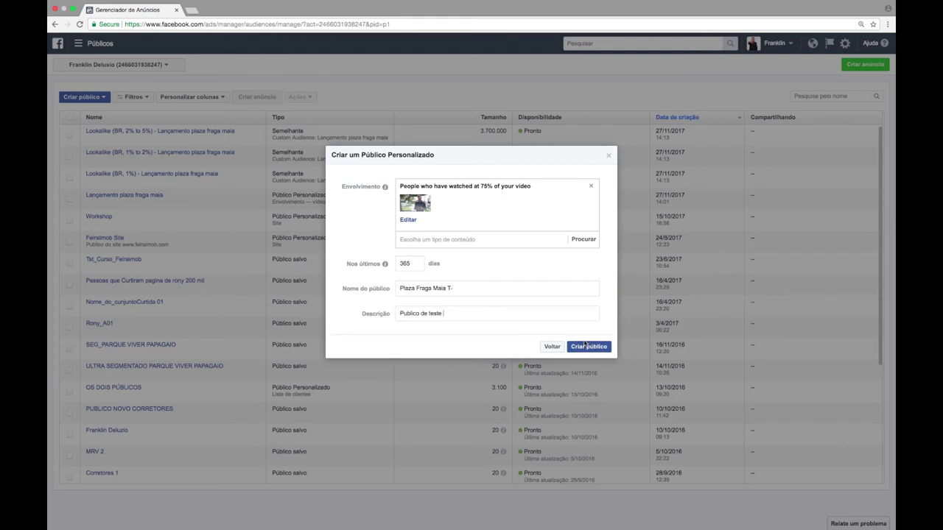
pyautogui.click(581, 347)
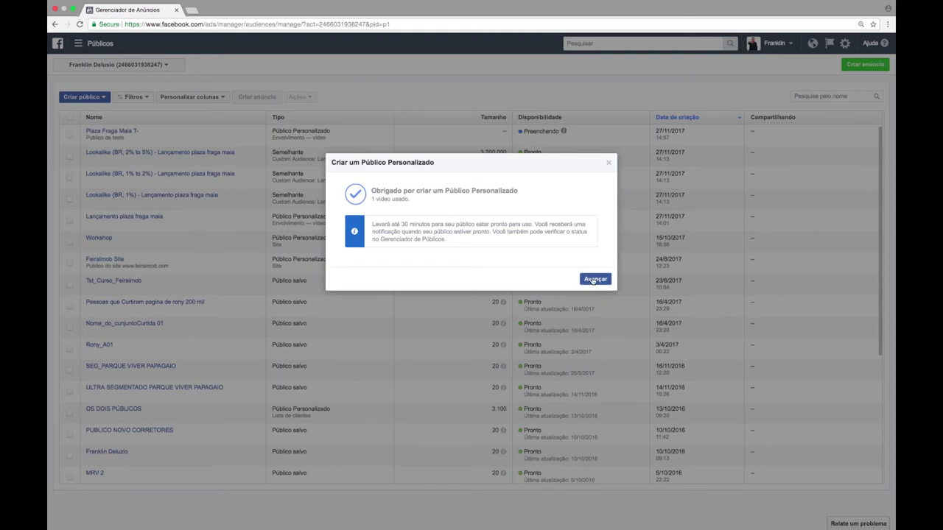
# Step: Expand the new custom audience with a lookalike audience located in Brasil
pyautogui.click(594, 279)
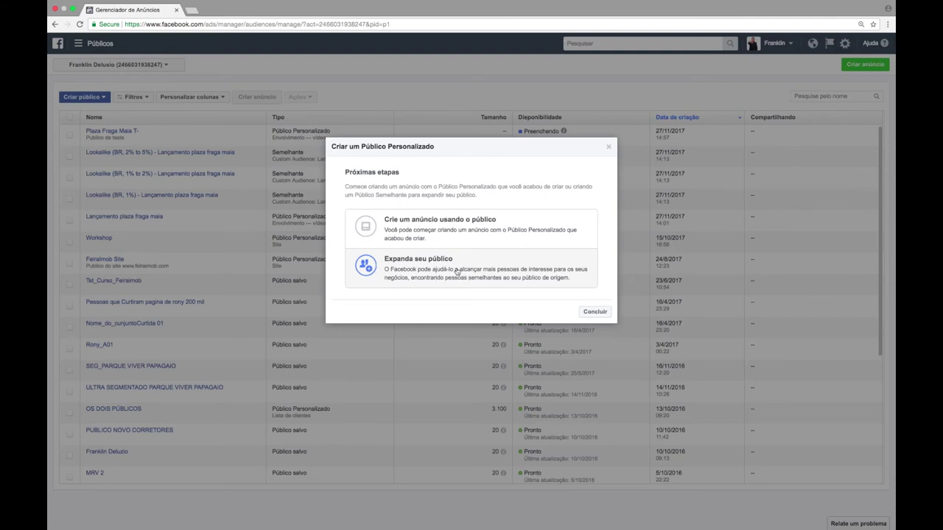
pyautogui.click(445, 272)
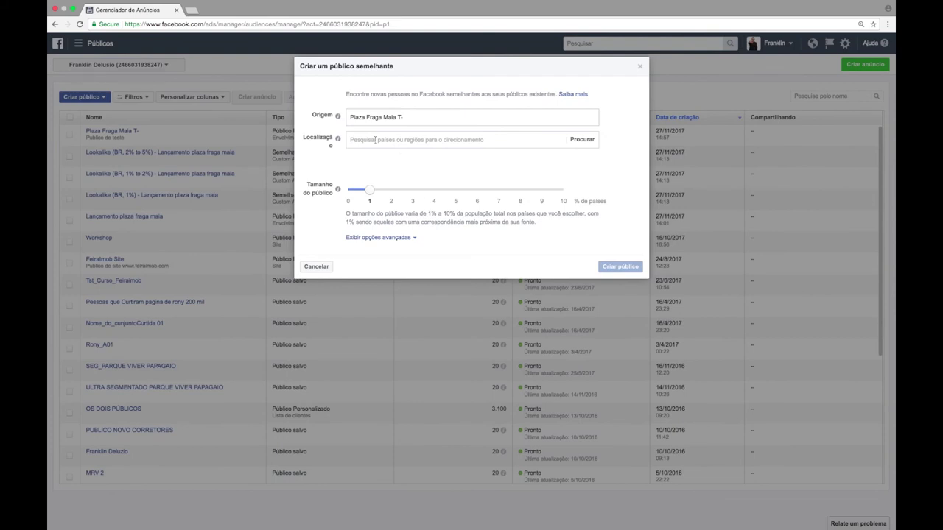
pyautogui.click(376, 140)
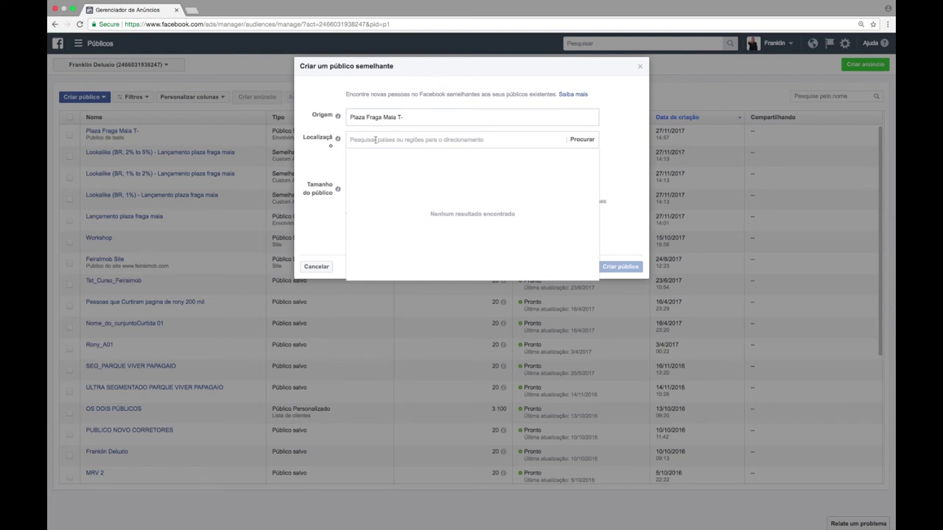
pyautogui.write('bra')
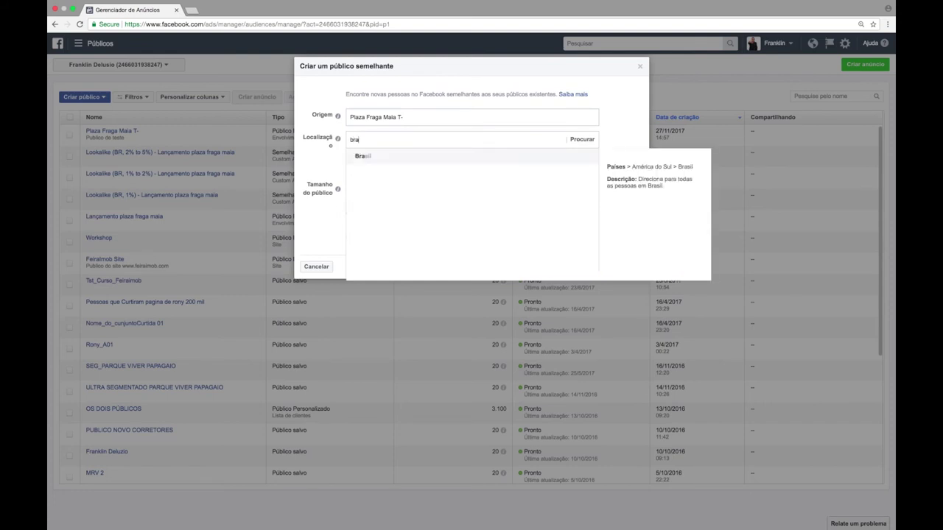
pyautogui.click(366, 157)
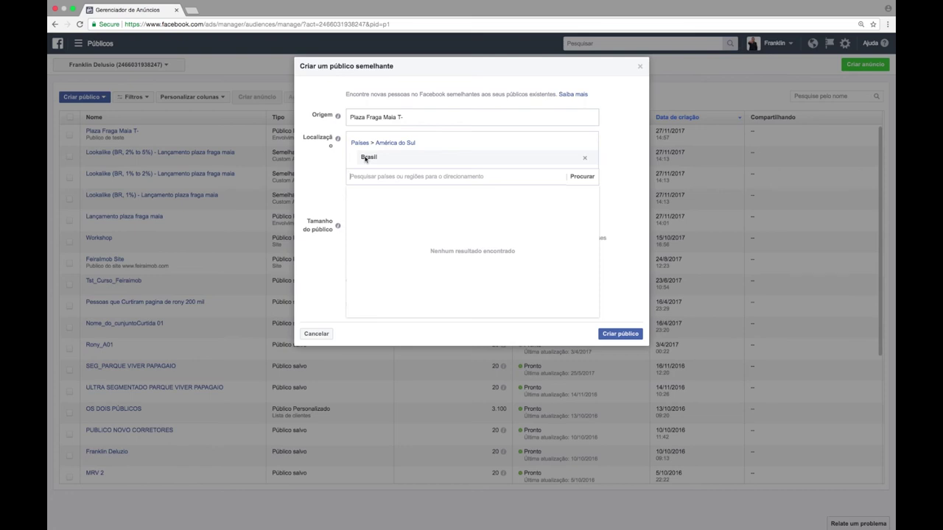
pyautogui.click(630, 195)
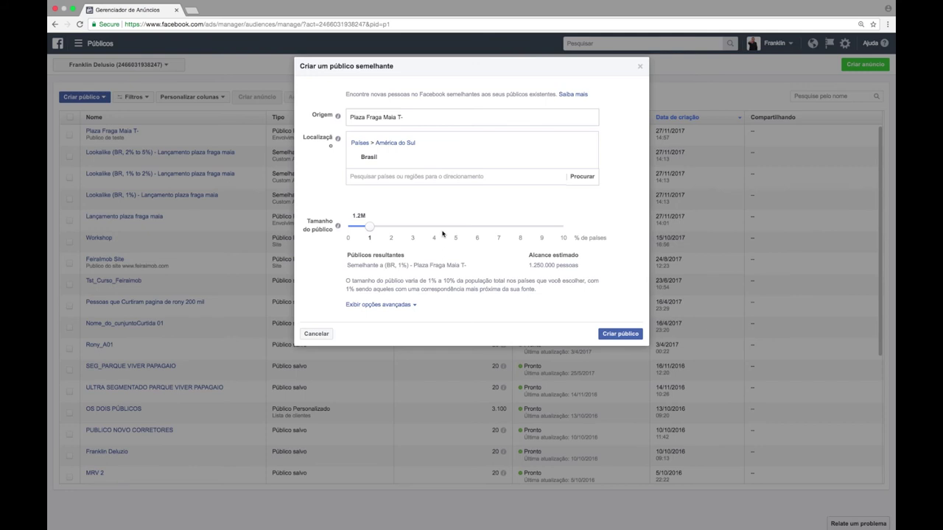
# Step: Use the advanced options to create three lookalike audiences covering 1%, 1% to 2% and 2% to 5%, and close the dialog
pyautogui.click(393, 310)
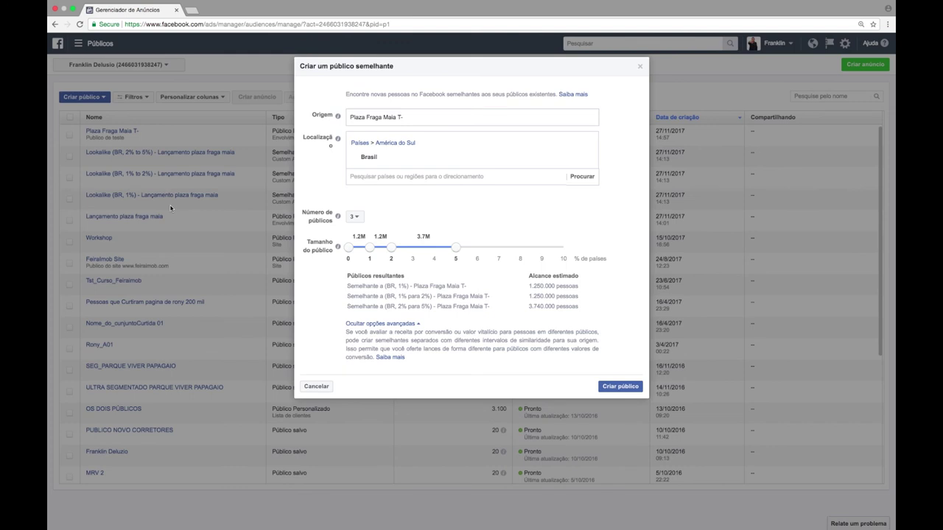
pyautogui.click(355, 218)
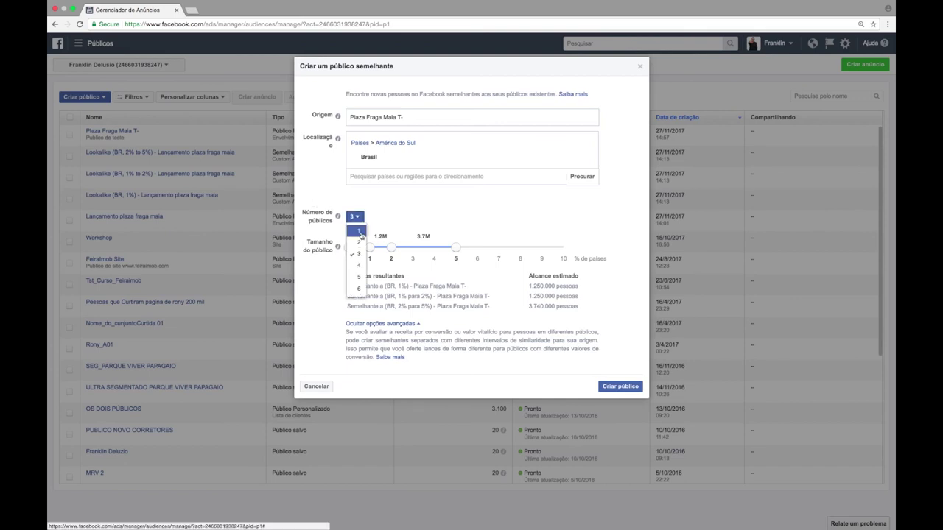
pyautogui.click(360, 232)
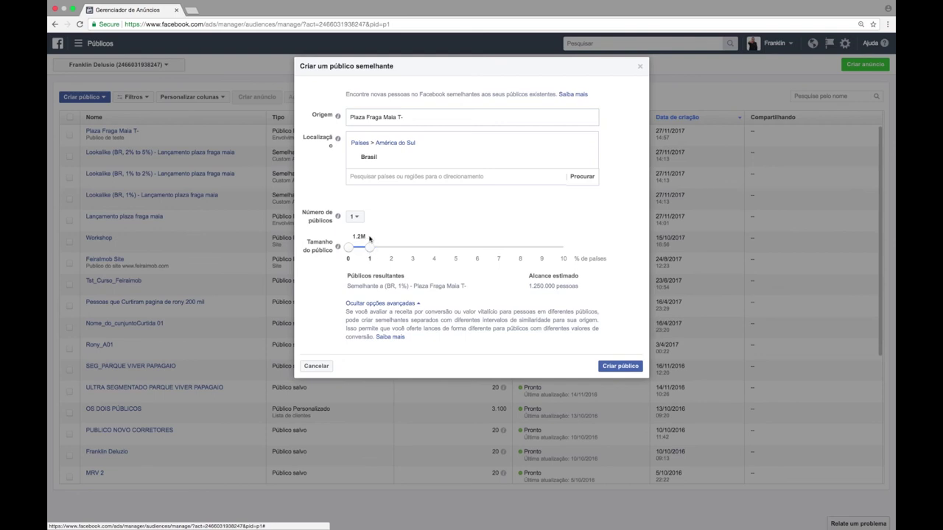
pyautogui.click(616, 366)
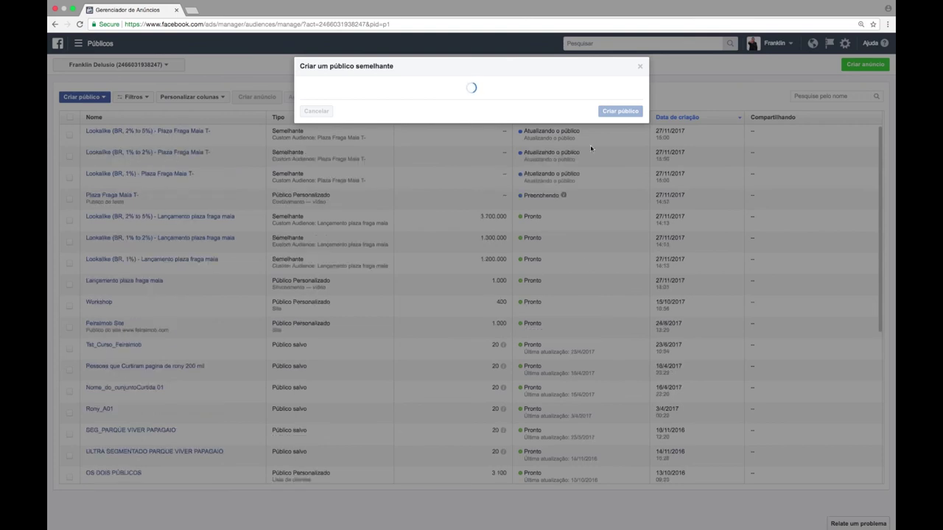
pyautogui.click(640, 68)
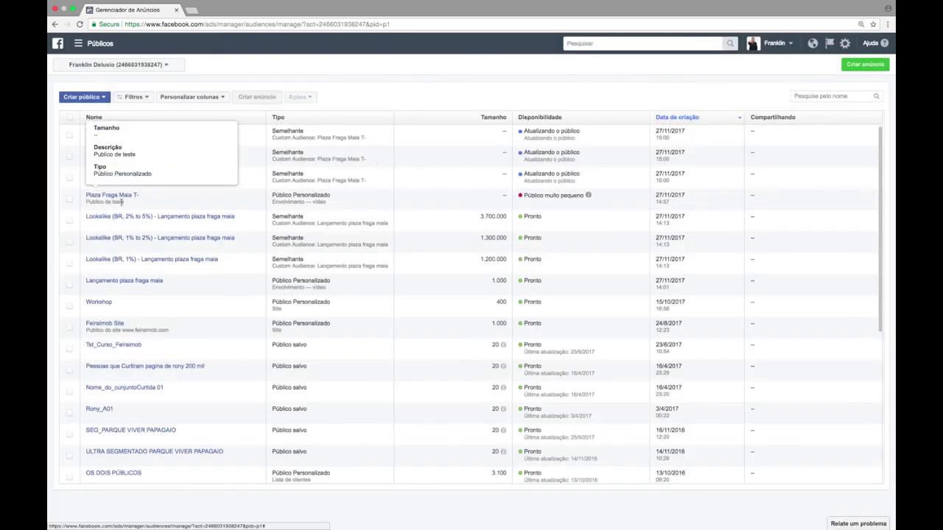
# Step: Open the Lançamento plaza fraga maia custom audience and start creating an ad from it
pyautogui.moveTo(117, 223)
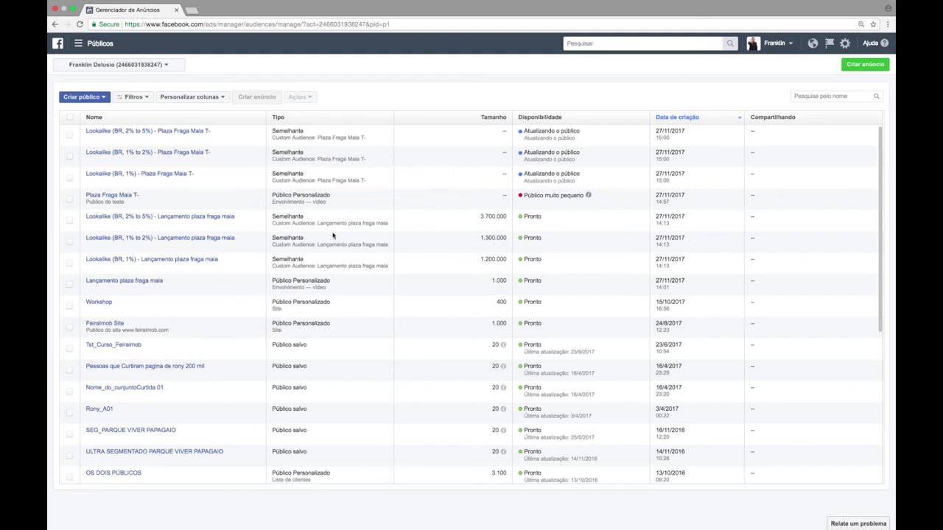
pyautogui.moveTo(195, 218)
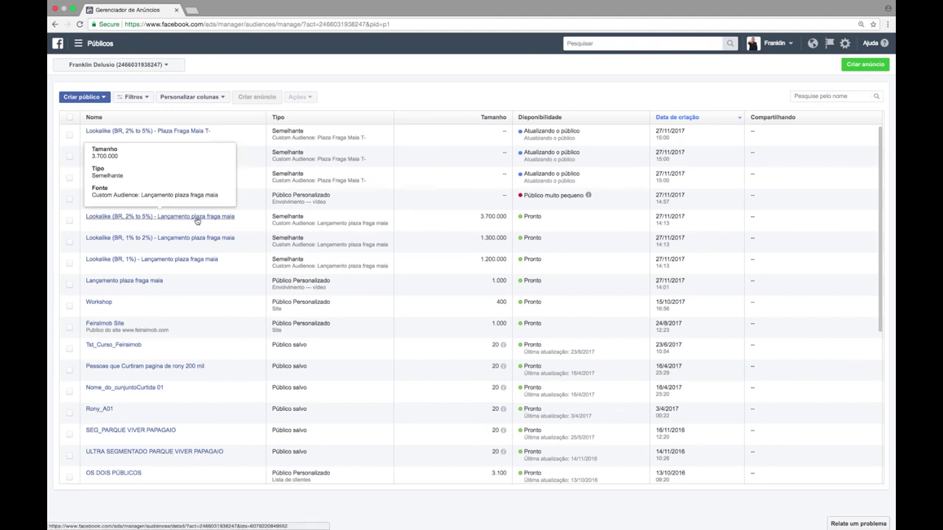
pyautogui.click(151, 283)
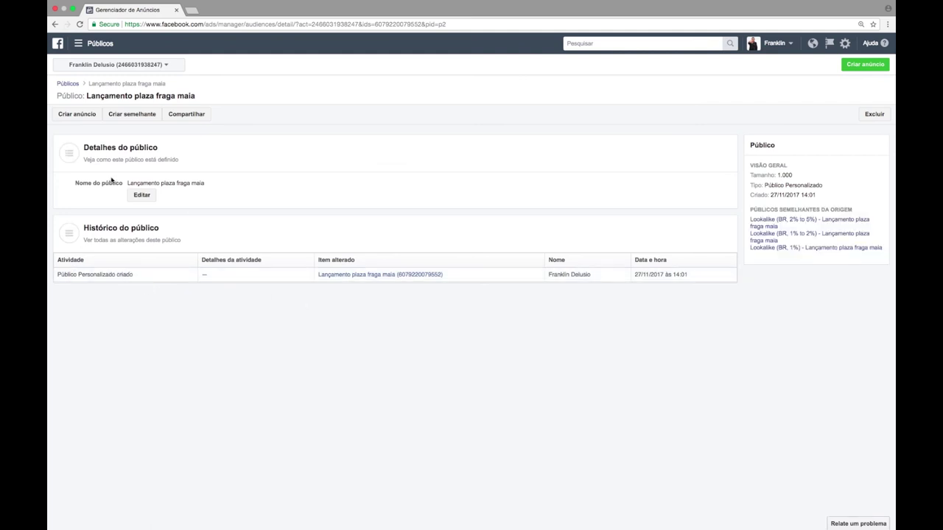
pyautogui.click(80, 120)
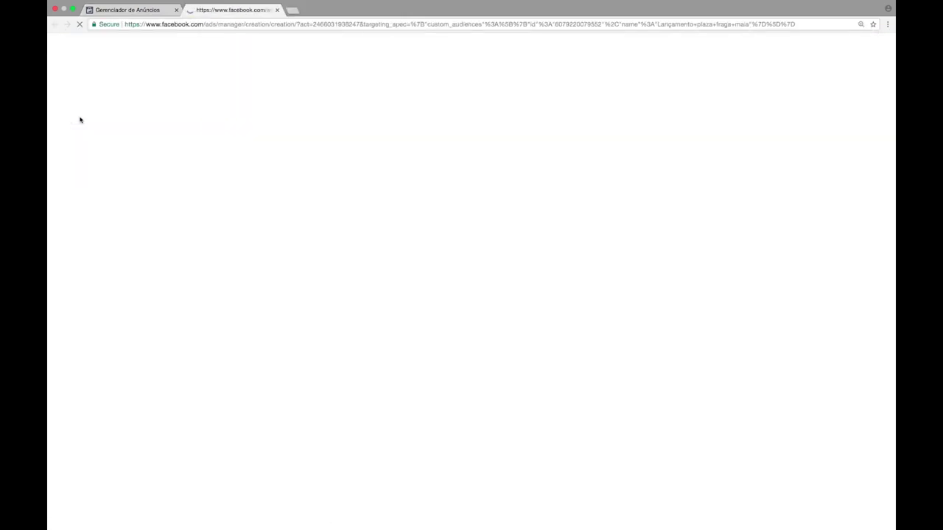